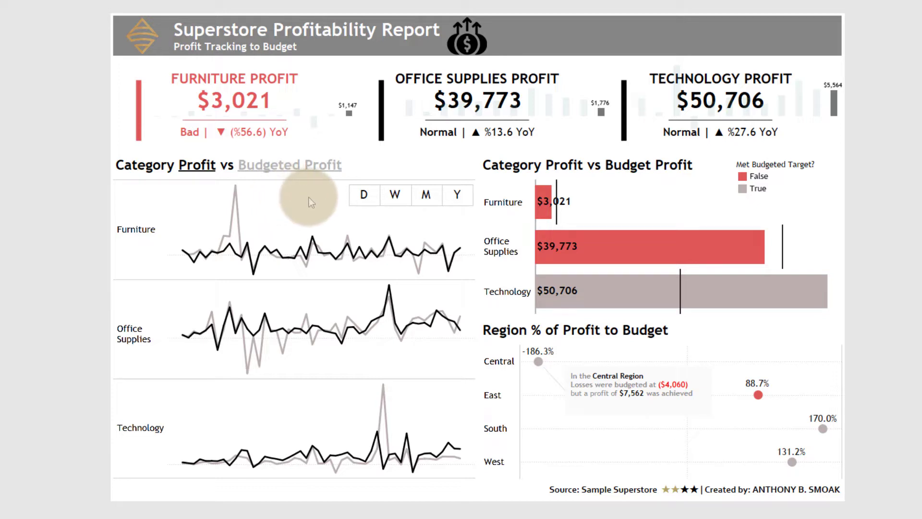
# - Cycle the sparklines through the D, W and M date parts, finishing on Y (yearly)
pyautogui.moveTo(370, 268)
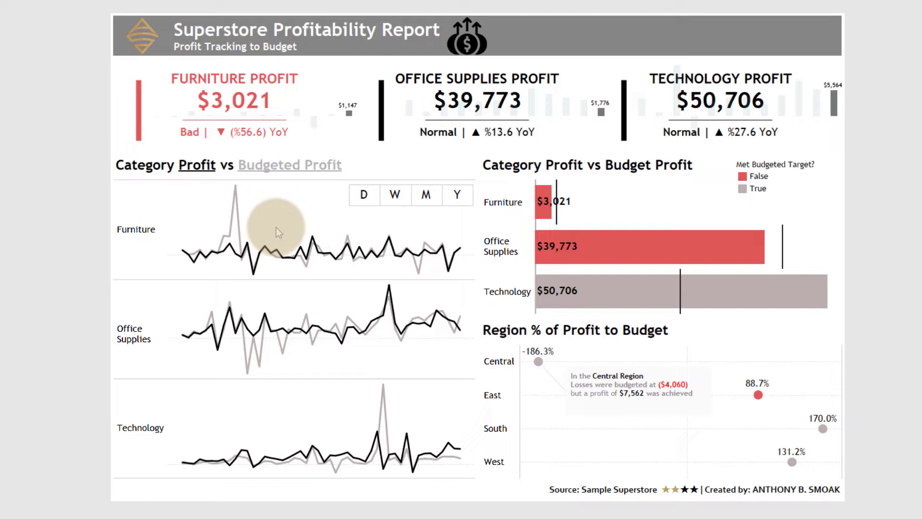
pyautogui.click(365, 198)
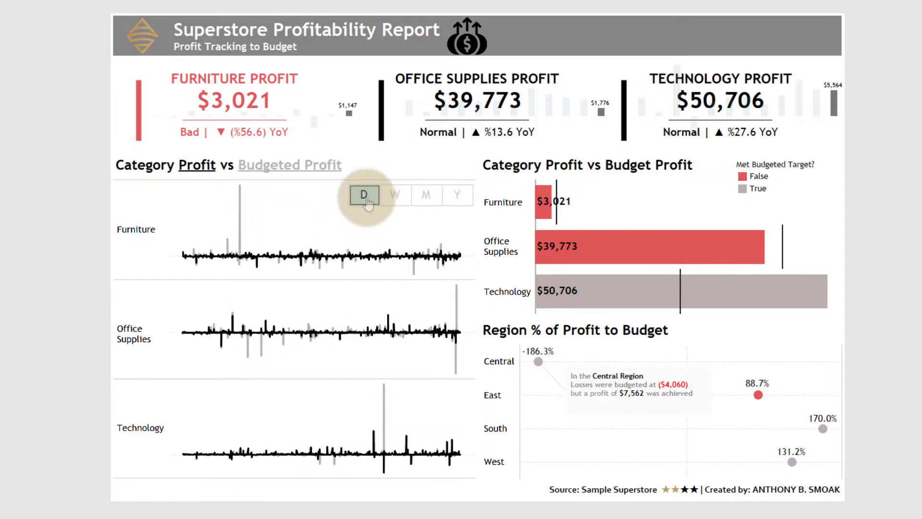
pyautogui.click(395, 195)
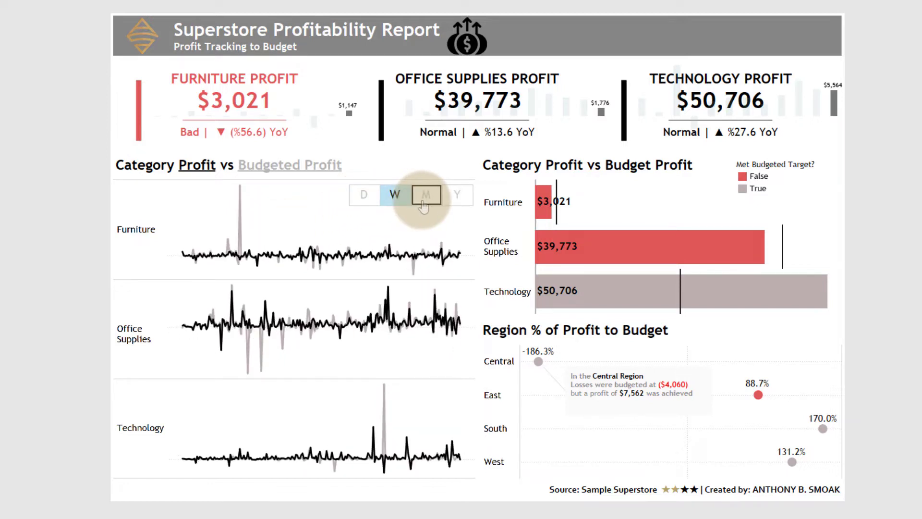
pyautogui.click(425, 202)
pyautogui.click(455, 202)
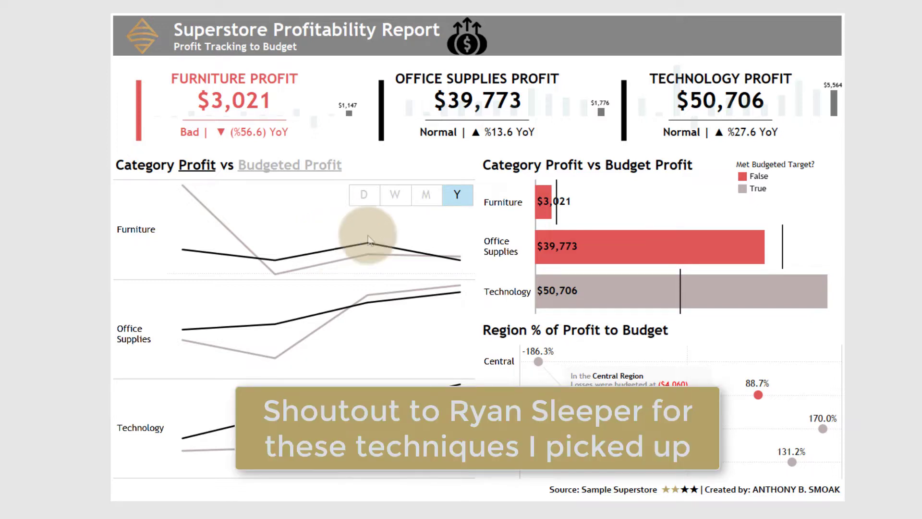
# - Reselect the yearly (Y) date part on the sparkline control
pyautogui.click(447, 207)
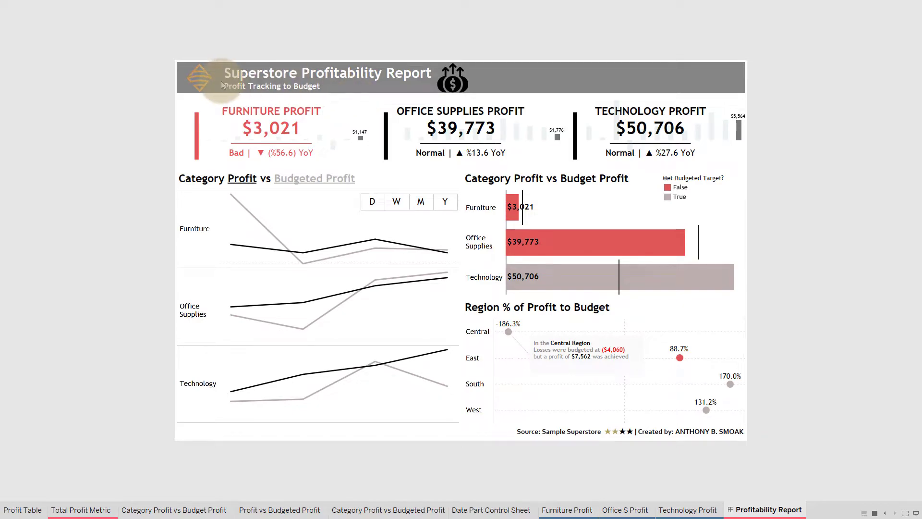
# - Exit presentation mode and look through Firefox's Google results on assigning colours to non-existent values
pyautogui.press('Escape')
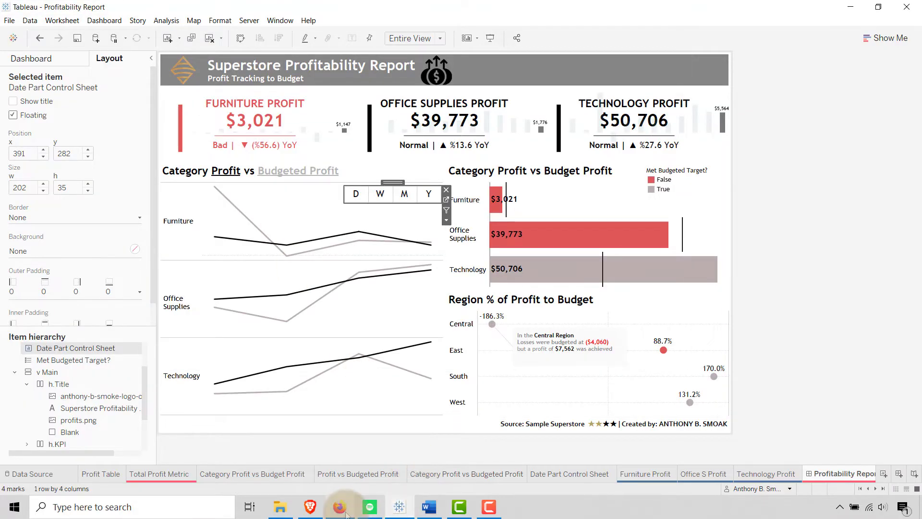
pyautogui.click(341, 508)
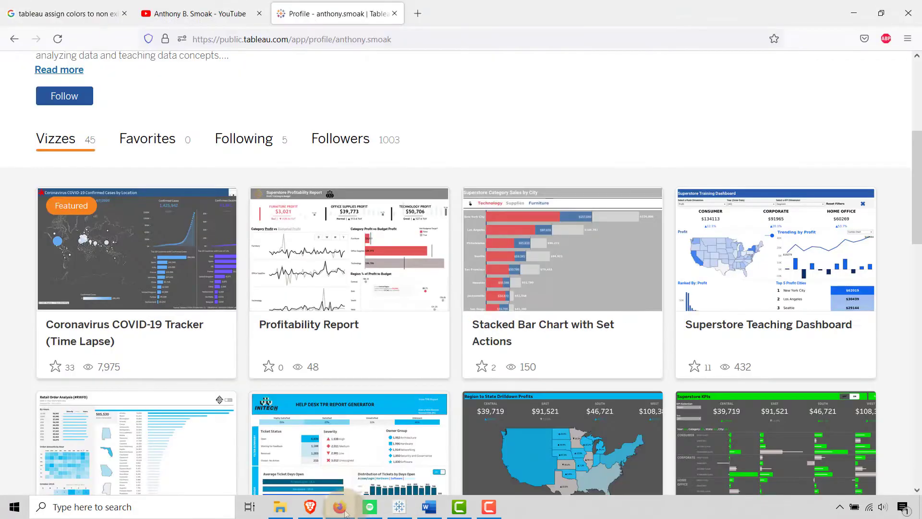
pyautogui.click(95, 21)
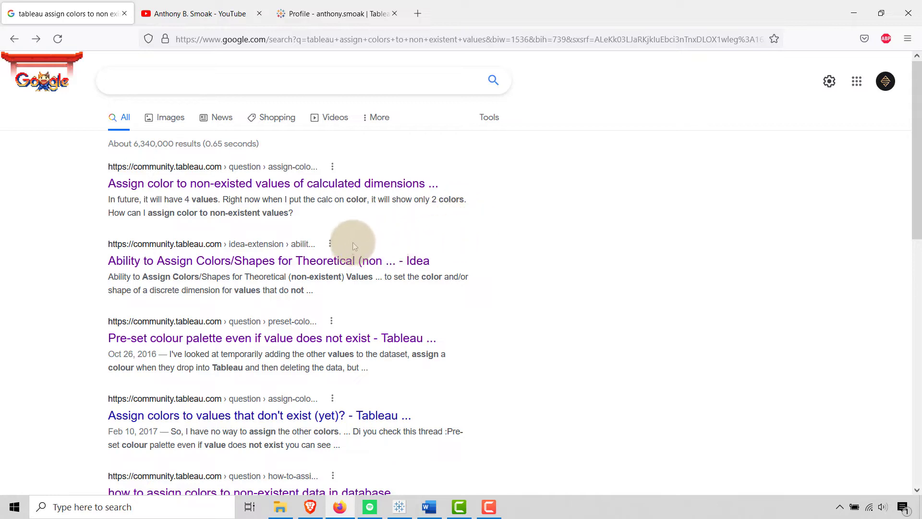
pyautogui.scroll(-1, 354, 246)
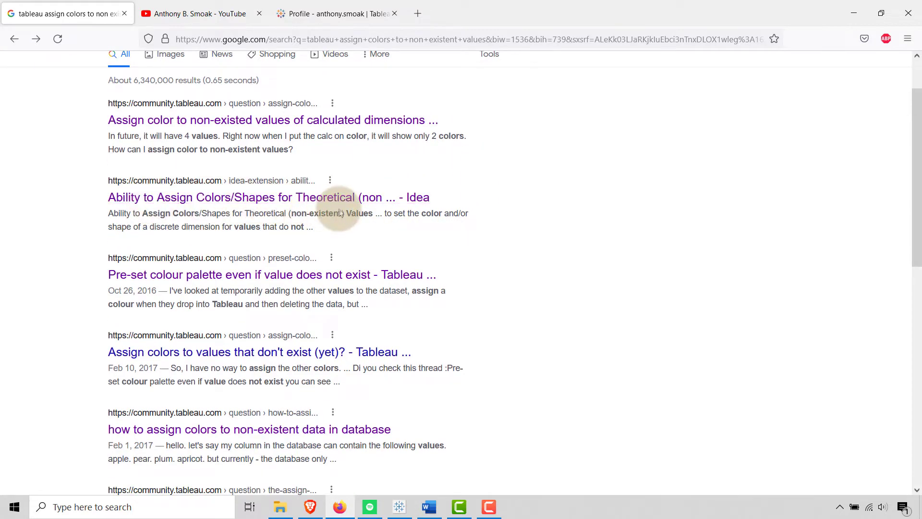
pyautogui.scroll(-1, 339, 206)
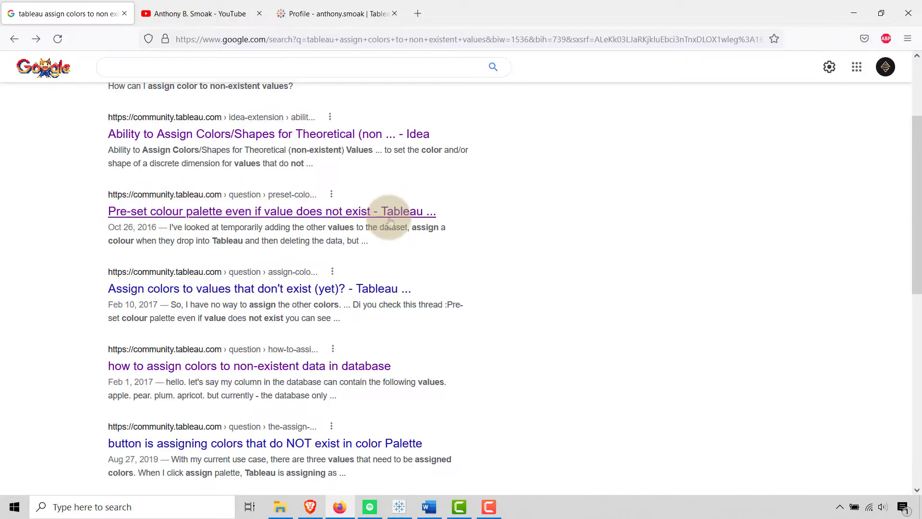
pyautogui.scroll(1, 391, 221)
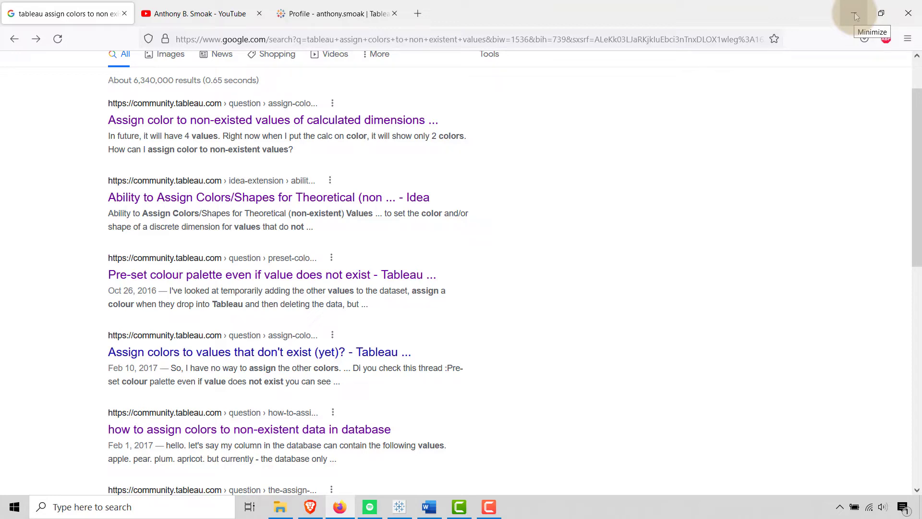
# - Return to Tableau and open the Total Profit Metric worksheet
pyautogui.click(399, 505)
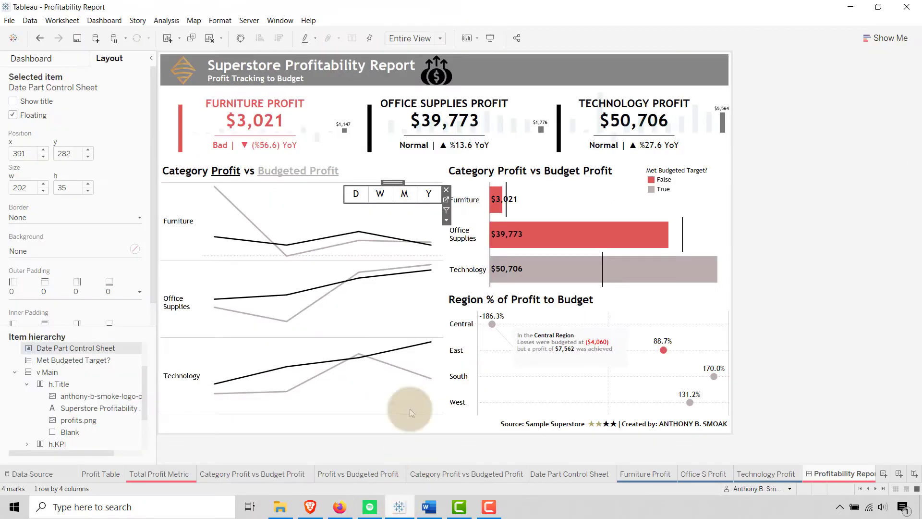
pyautogui.click(810, 143)
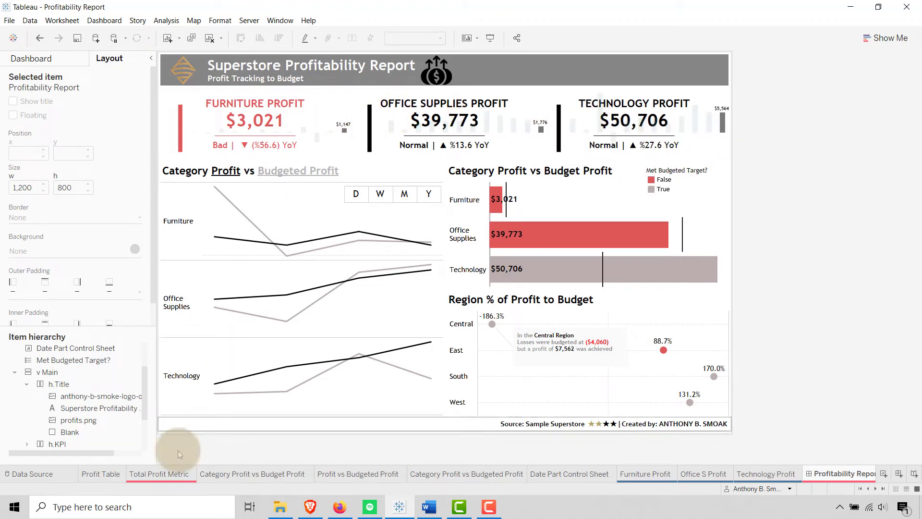
pyautogui.click(145, 474)
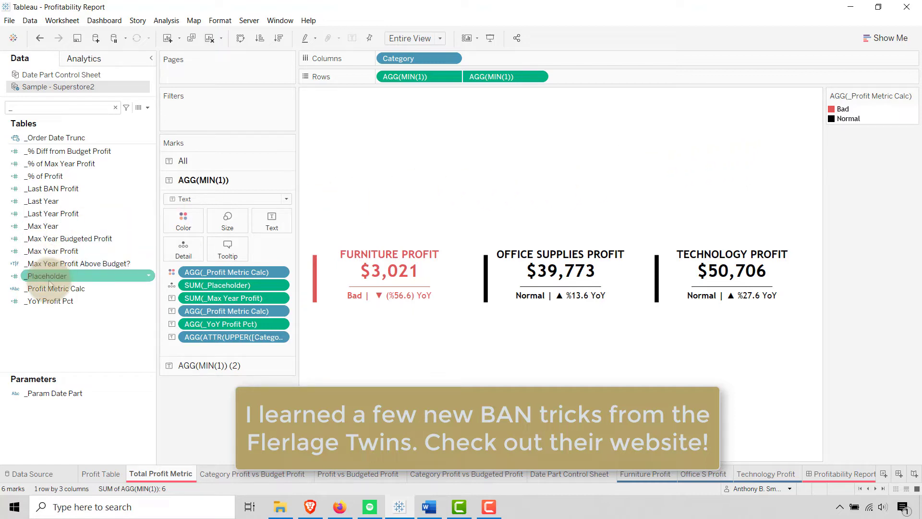
# - Filter the Data pane to '_' fields and open _Profit Metric Calc for editing
pyautogui.click(115, 107)
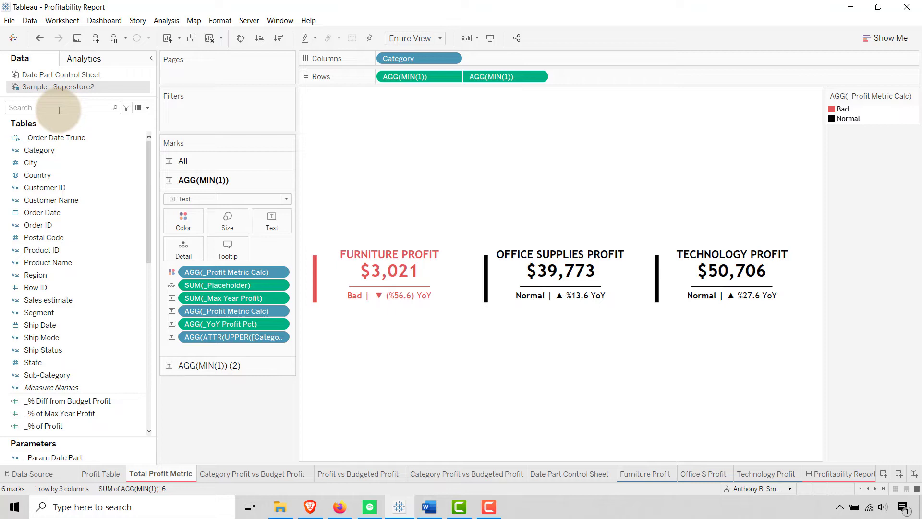
pyautogui.write('_')
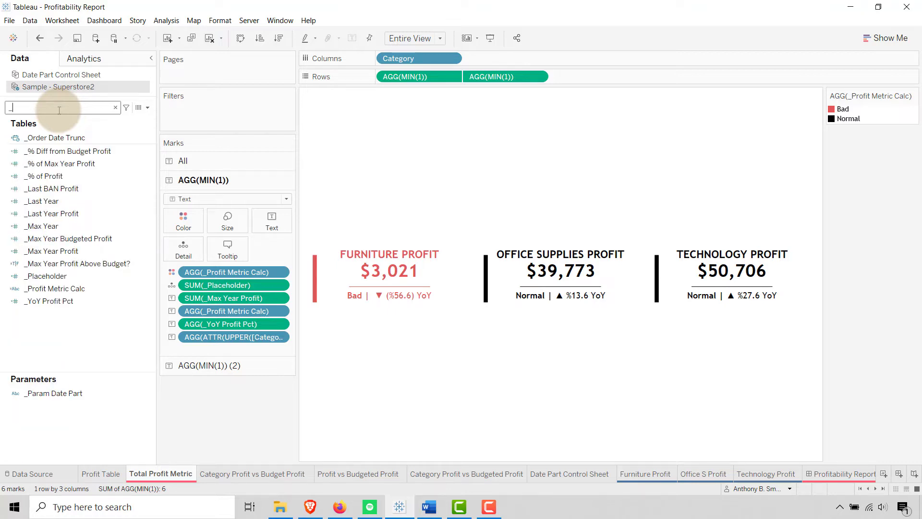
pyautogui.rightClick(48, 288)
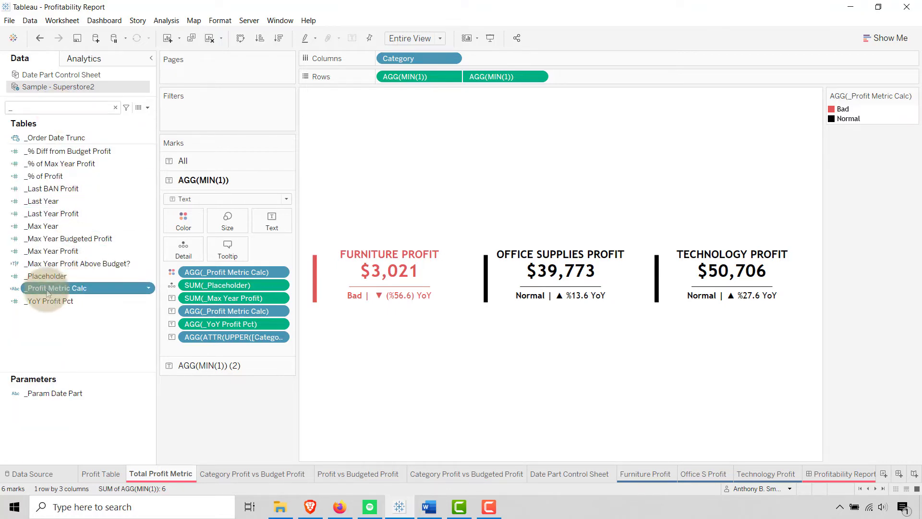
pyautogui.click(137, 329)
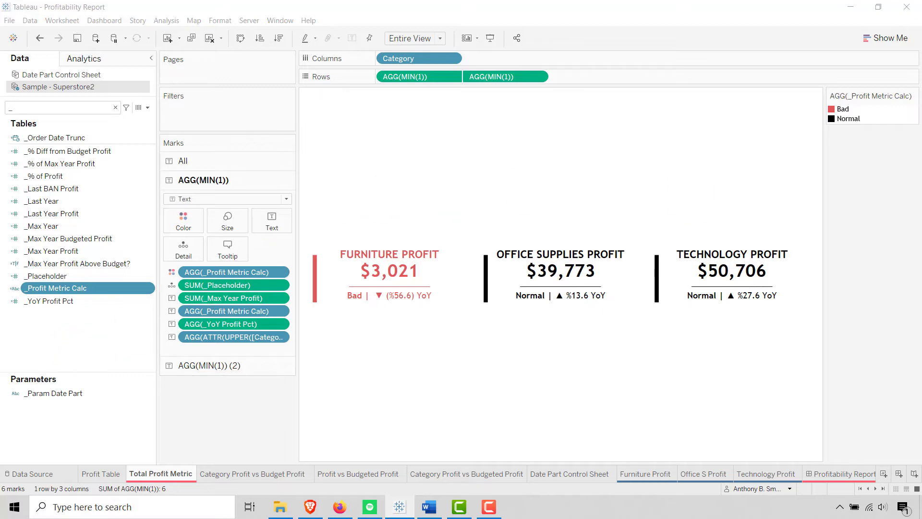
# - In the widened calculation editor, change the Normal and Great thresholds from 60000 to 50000
pyautogui.moveTo(801, 161); pyautogui.dragTo(261, 64)
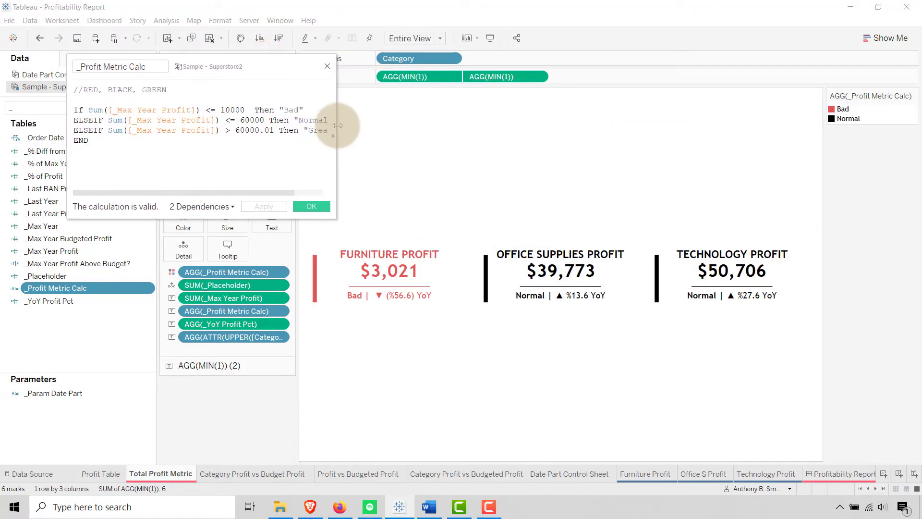
pyautogui.moveTo(337, 128); pyautogui.dragTo(430, 127)
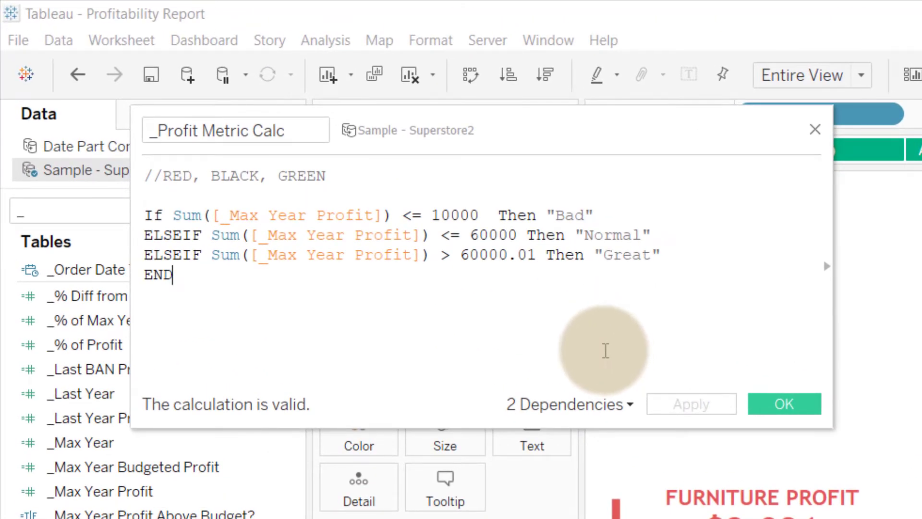
pyautogui.click(479, 235)
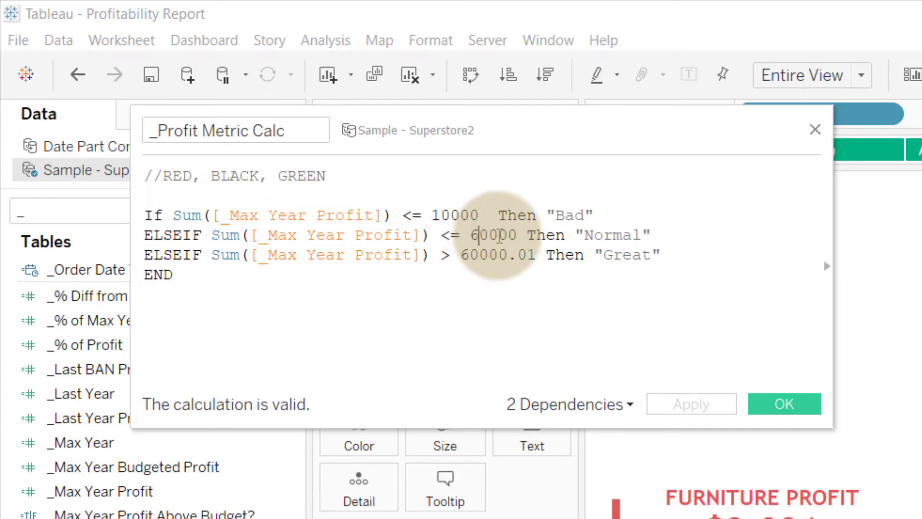
pyautogui.press('BackSpace')
pyautogui.write('5')
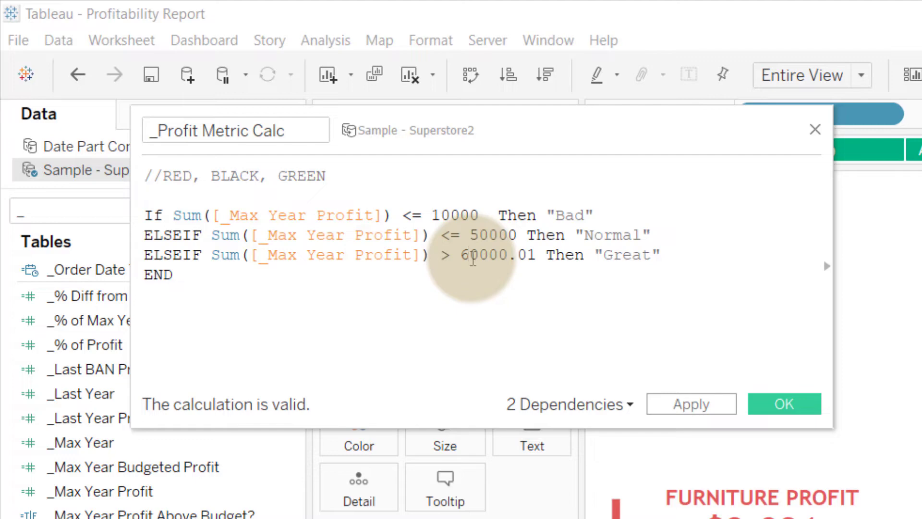
pyautogui.press('BackSpace')
pyautogui.write('5')
pyautogui.click(788, 406)
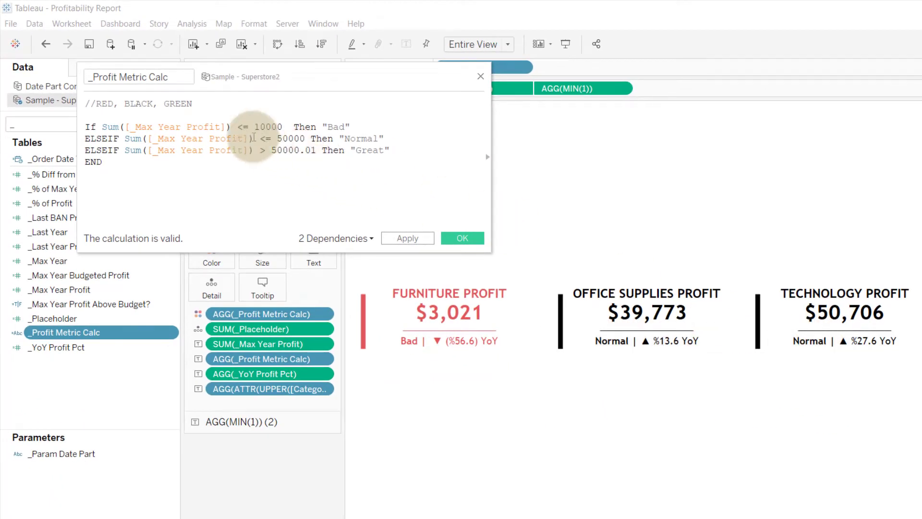
# - Confirm the calculation, then recolour the Great category green in Edit Colors
pyautogui.click(456, 242)
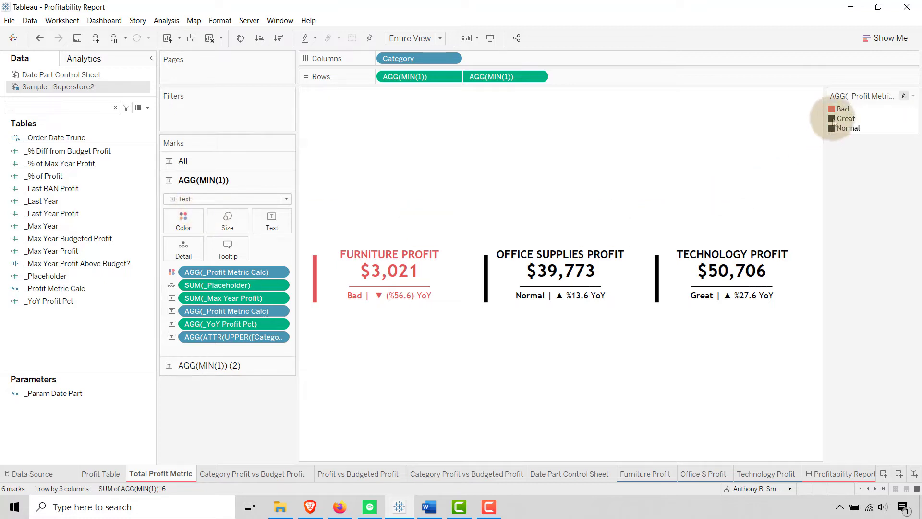
pyautogui.click(185, 221)
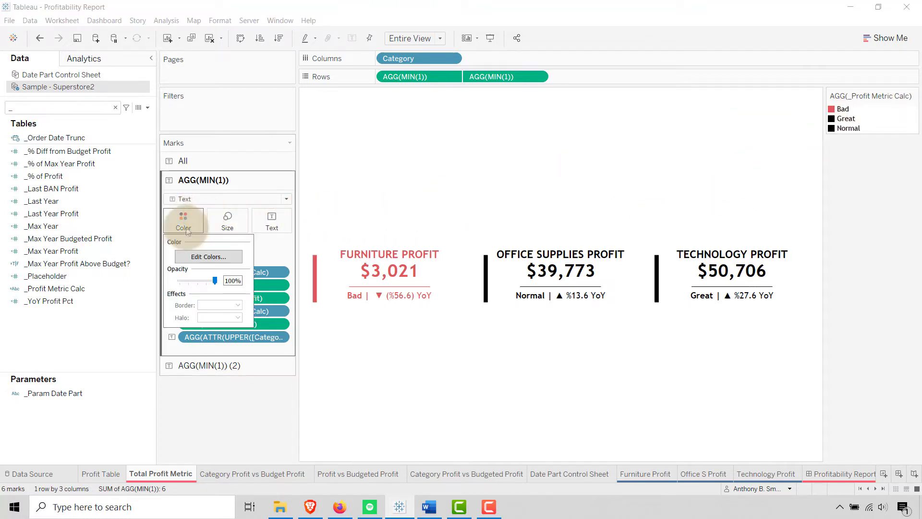
pyautogui.click(217, 257)
pyautogui.moveTo(458, 143); pyautogui.dragTo(181, 98)
pyautogui.click(62, 136)
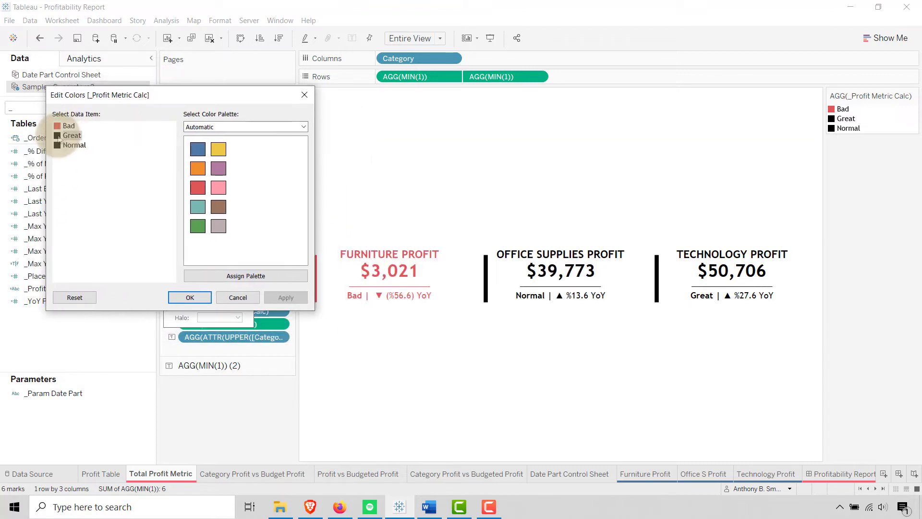
pyautogui.click(197, 226)
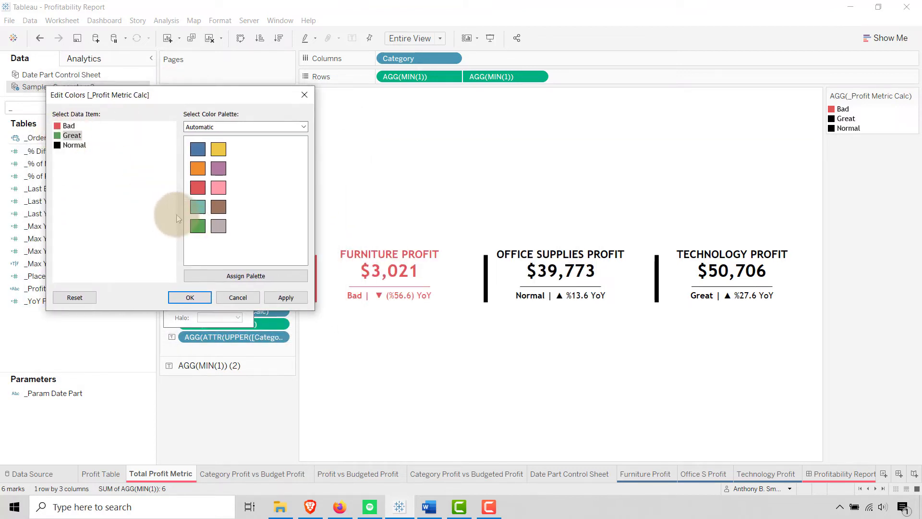
pyautogui.click(286, 298)
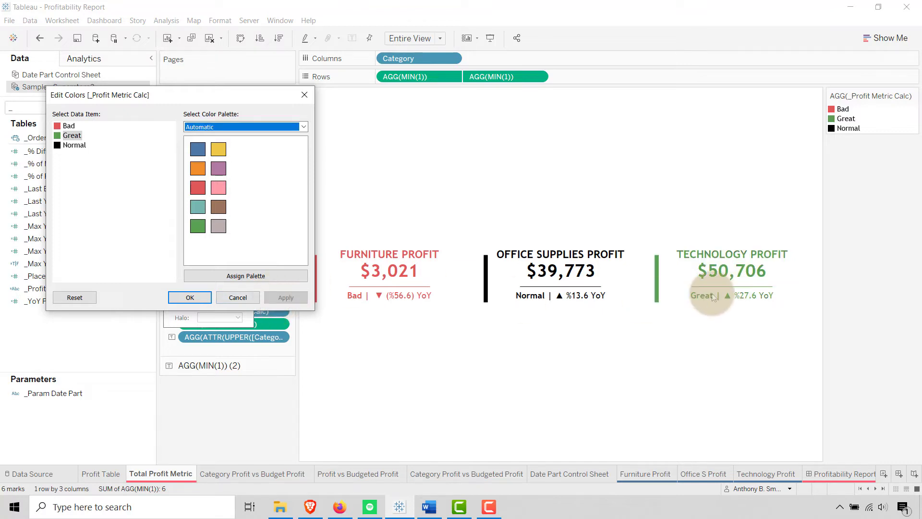
pyautogui.press('Return')
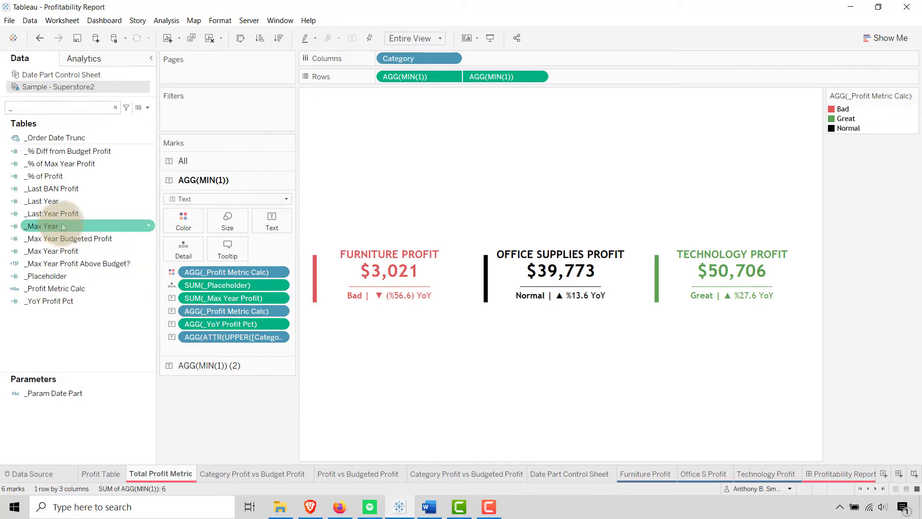
# - Change both _Profit Metric Calc thresholds from 50000 back to 60000 and save the formula
pyautogui.rightClick(58, 290)
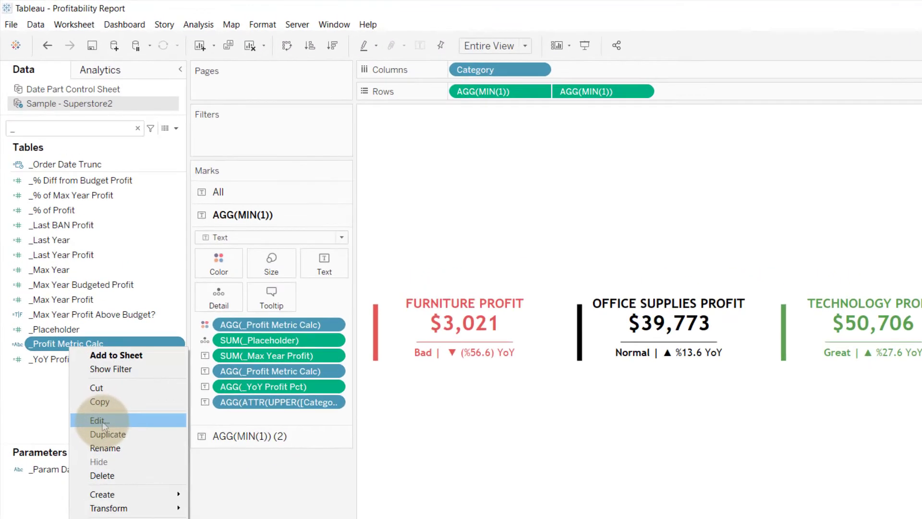
pyautogui.click(84, 352)
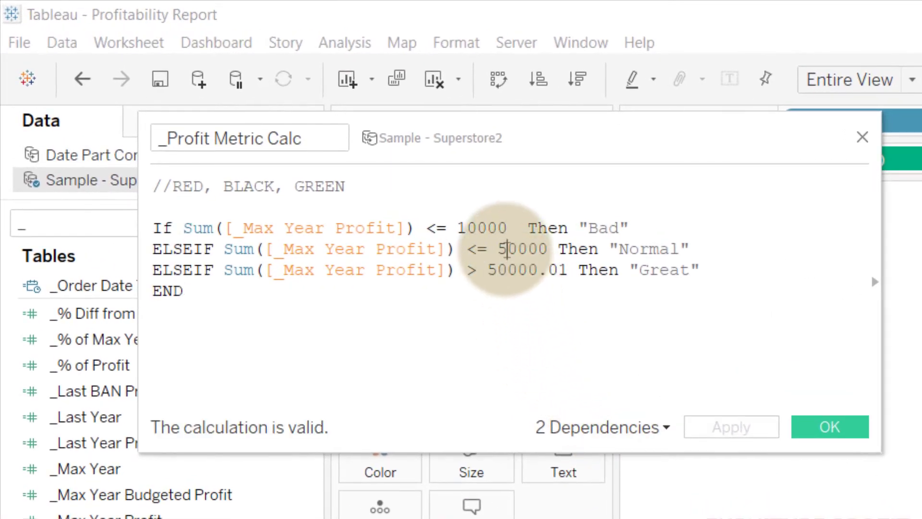
pyautogui.click(508, 250)
pyautogui.press('BackSpace')
pyautogui.write('6')
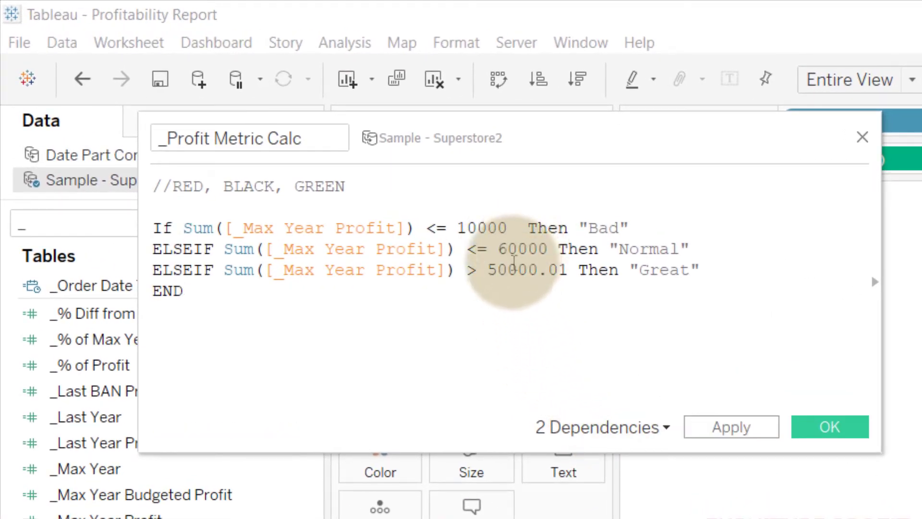
pyautogui.click(499, 270)
pyautogui.press('BackSpace')
pyautogui.write('6')
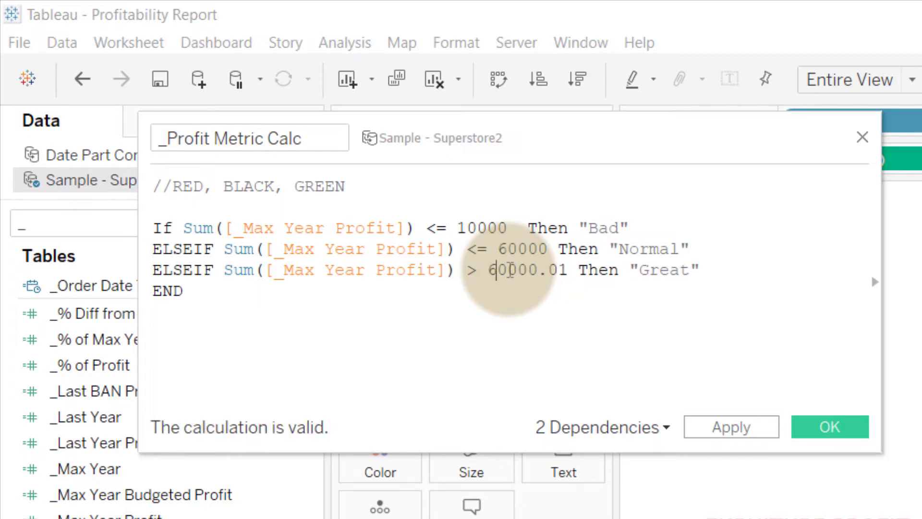
pyautogui.click(815, 430)
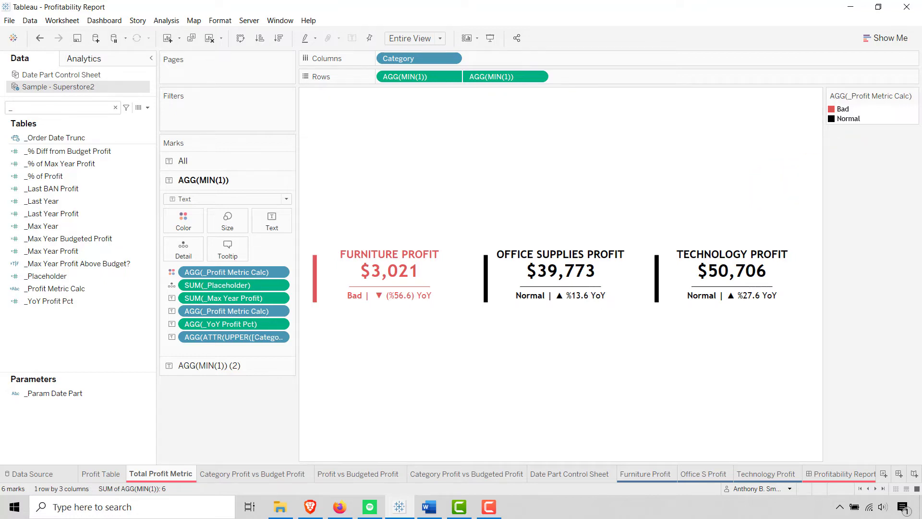
# - Switch to the Tableau Order of Operations help page in the browser
pyautogui.press('F10')
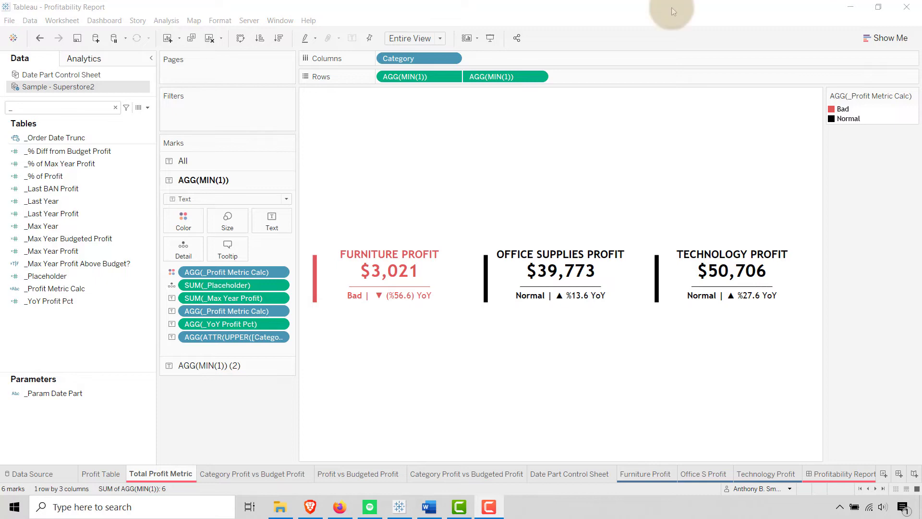
pyautogui.click(297, 426)
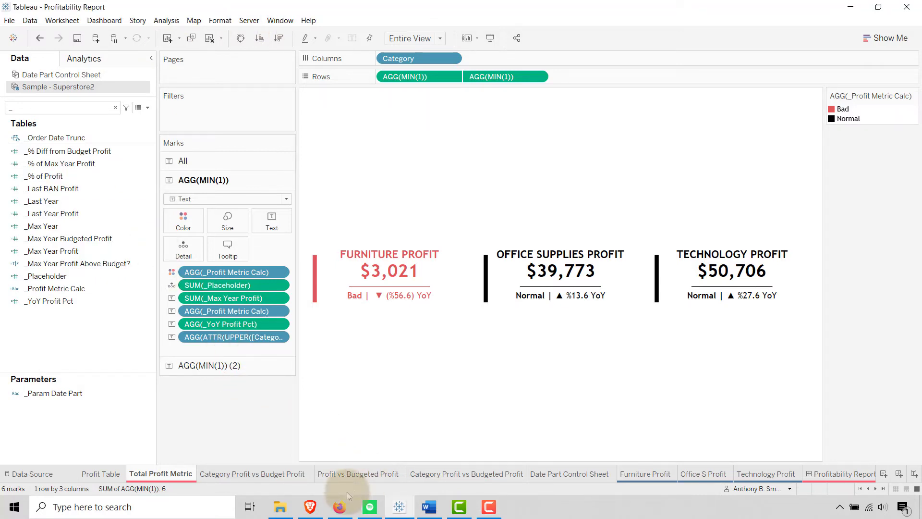
pyautogui.click(340, 507)
# - Review the filter order of operations diagram on the help page
pyautogui.click(293, 197)
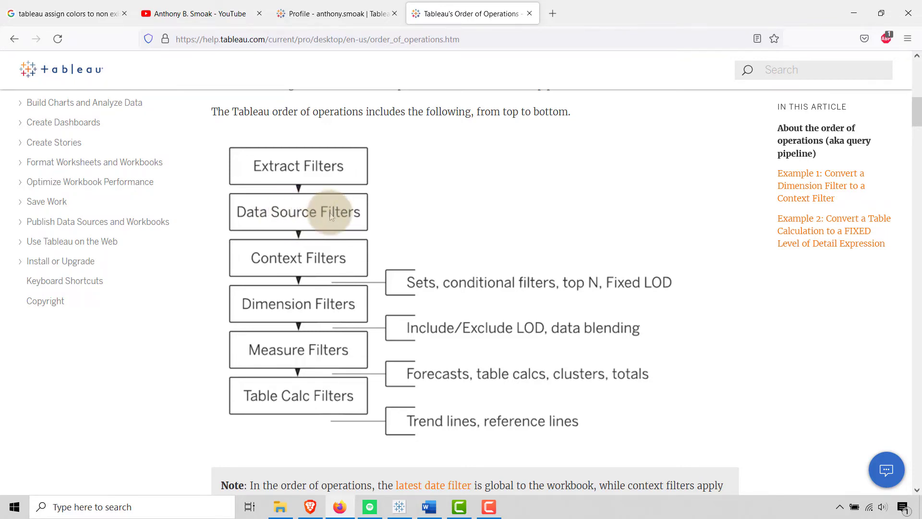
# - On the Data Source page, clear ATL from the City filter, then remove that filter entirely
pyautogui.click(856, 13)
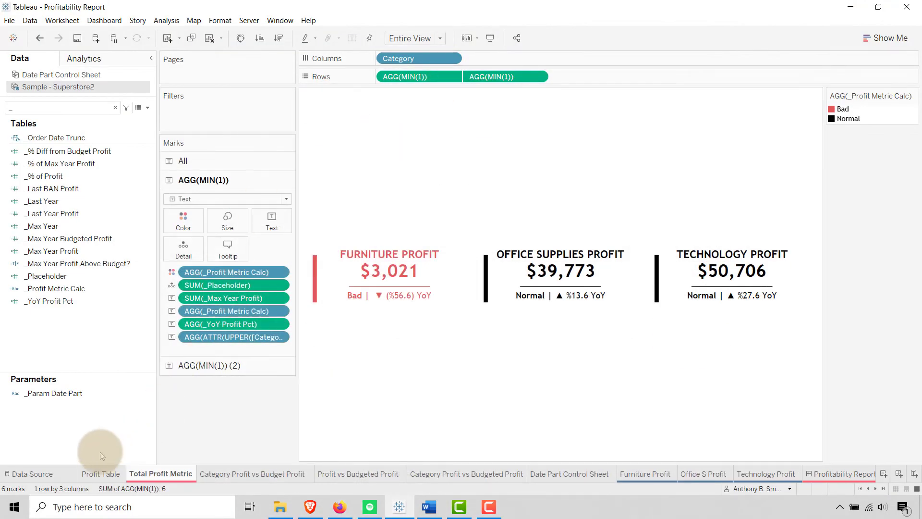
pyautogui.click(60, 474)
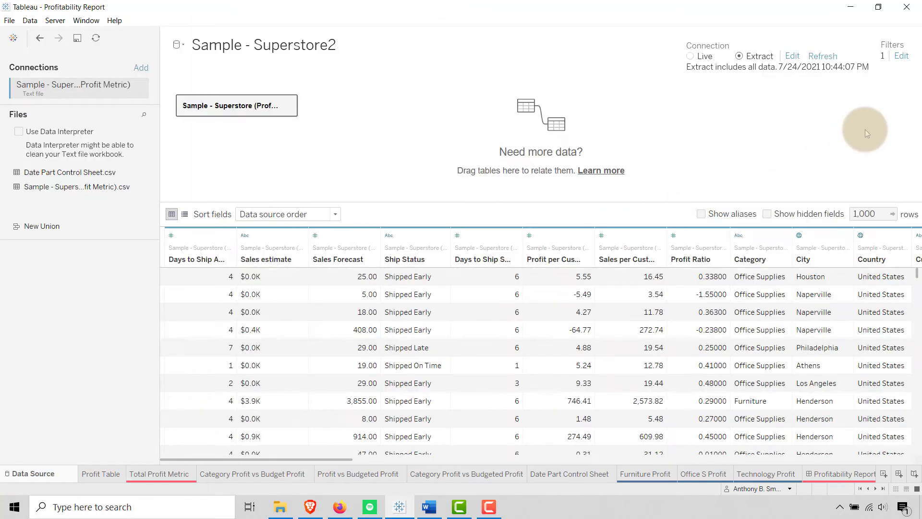
pyautogui.click(902, 57)
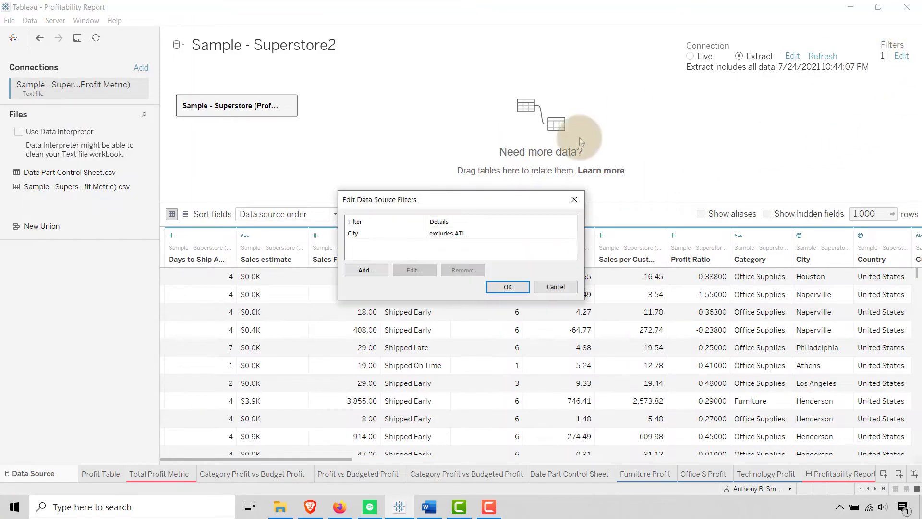
pyautogui.click(397, 234)
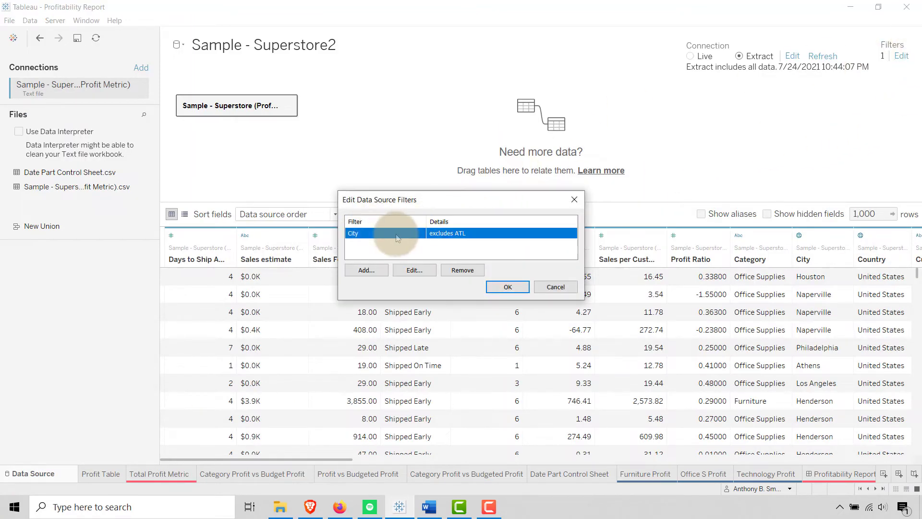
pyautogui.click(409, 271)
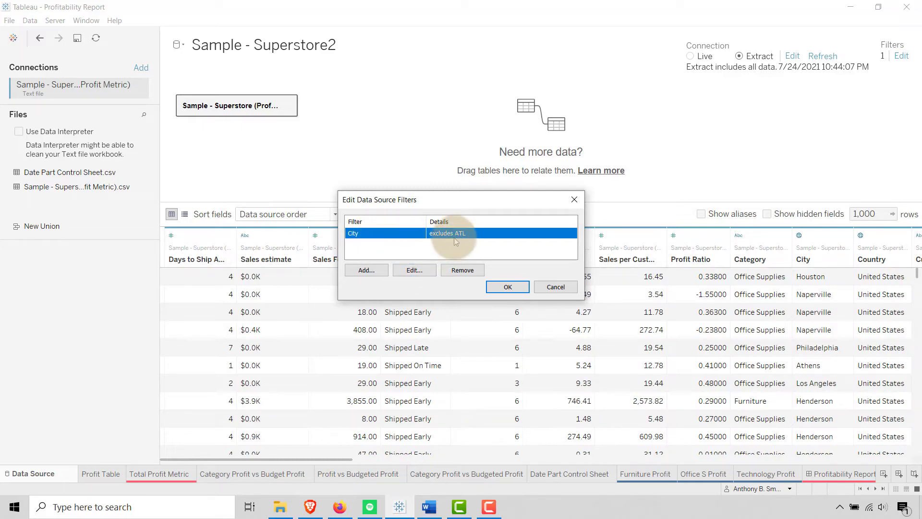
pyautogui.click(415, 271)
pyautogui.scroll(-3, 449, 223)
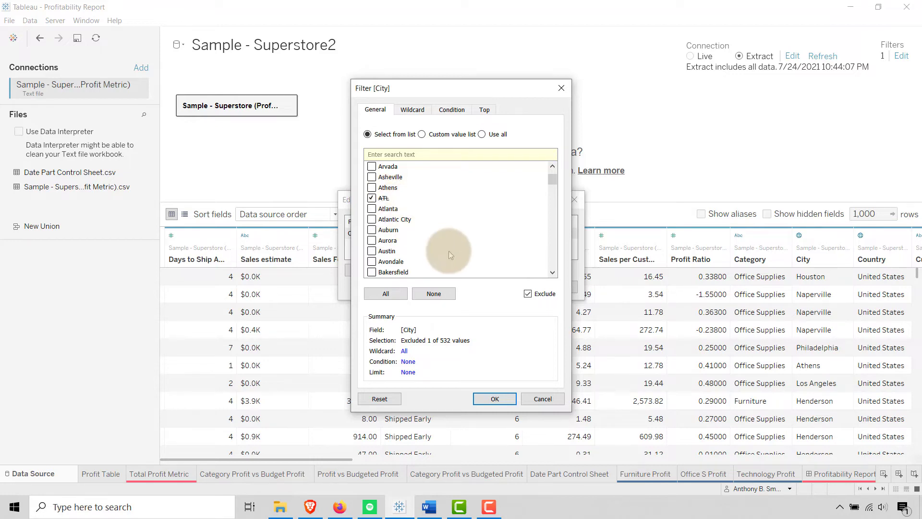
pyautogui.click(373, 198)
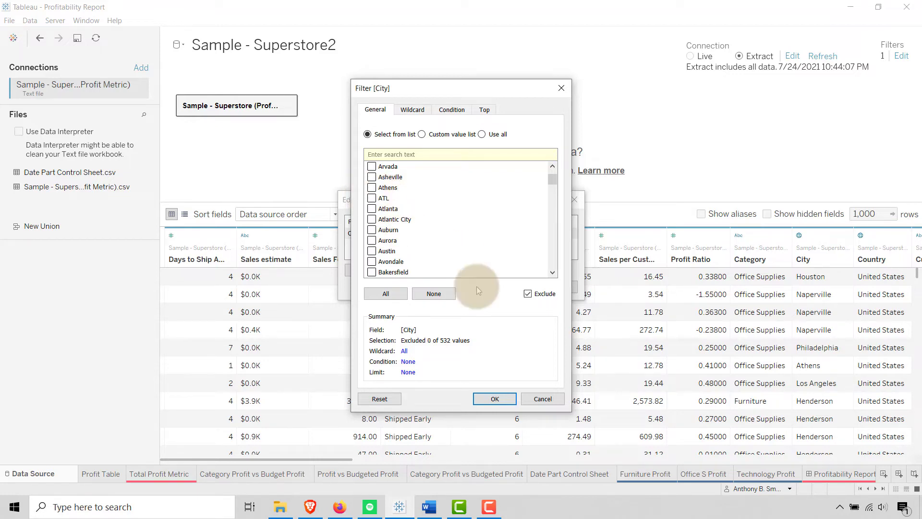
pyautogui.click(495, 399)
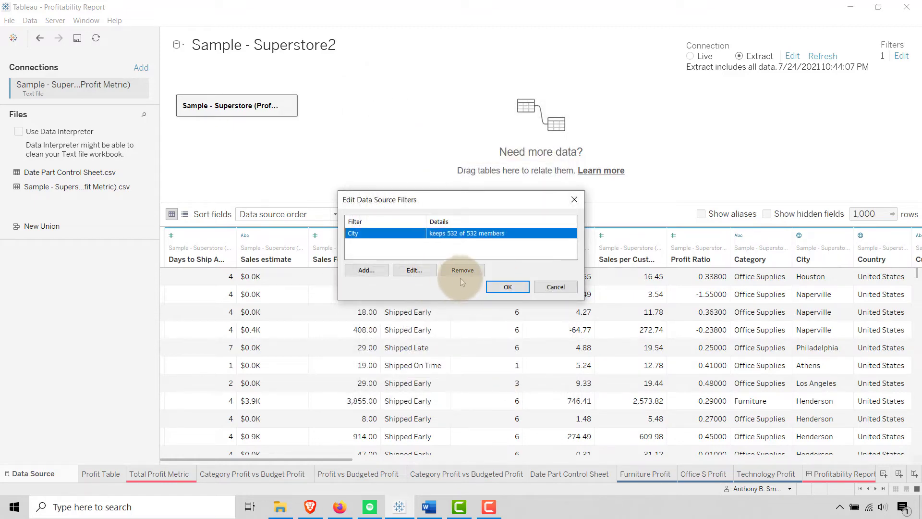
pyautogui.click(462, 270)
pyautogui.click(508, 287)
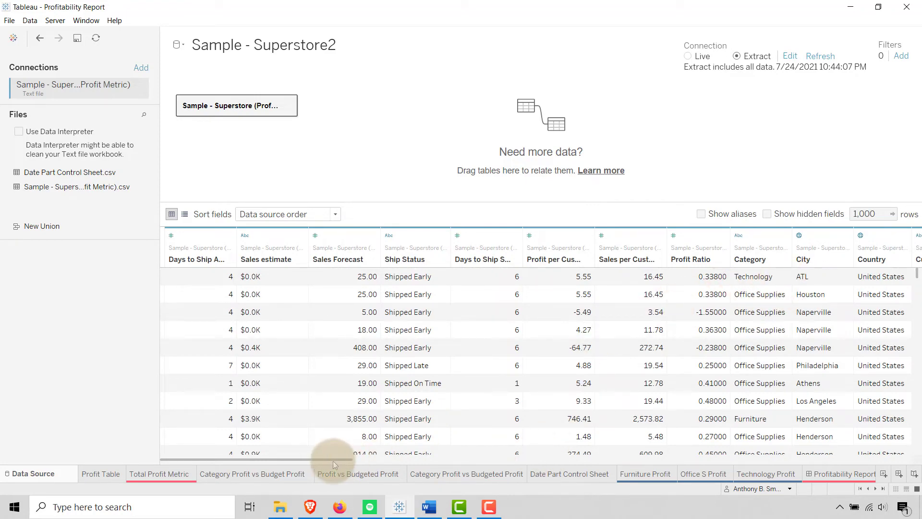
pyautogui.moveTo(340, 460); pyautogui.dragTo(558, 475)
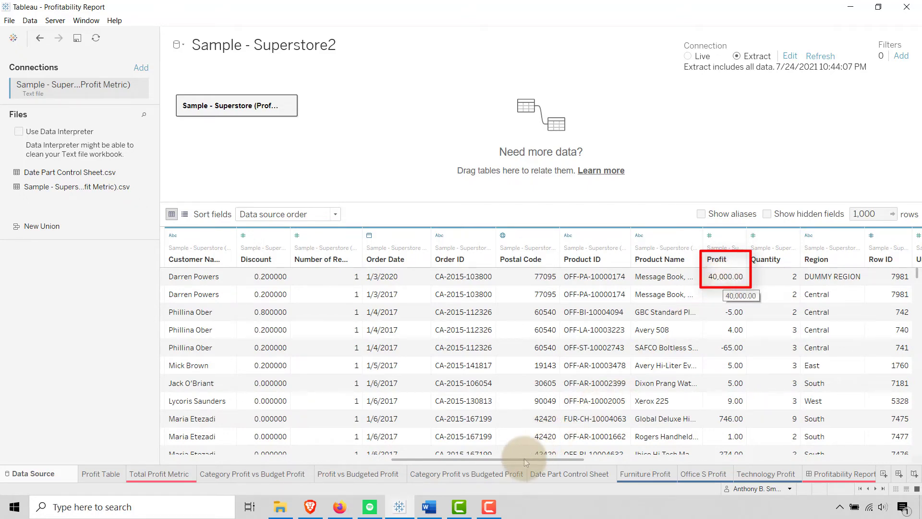
pyautogui.moveTo(524, 458); pyautogui.dragTo(408, 459)
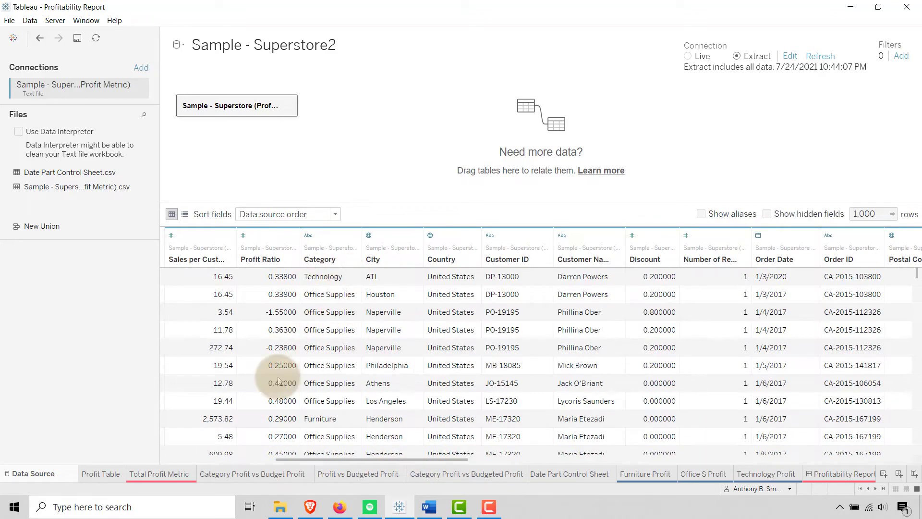
# - Check Technology Profit reads $90,706 Great on Total Profit Metric, then open the Profitability Report dashboard
pyautogui.click(157, 475)
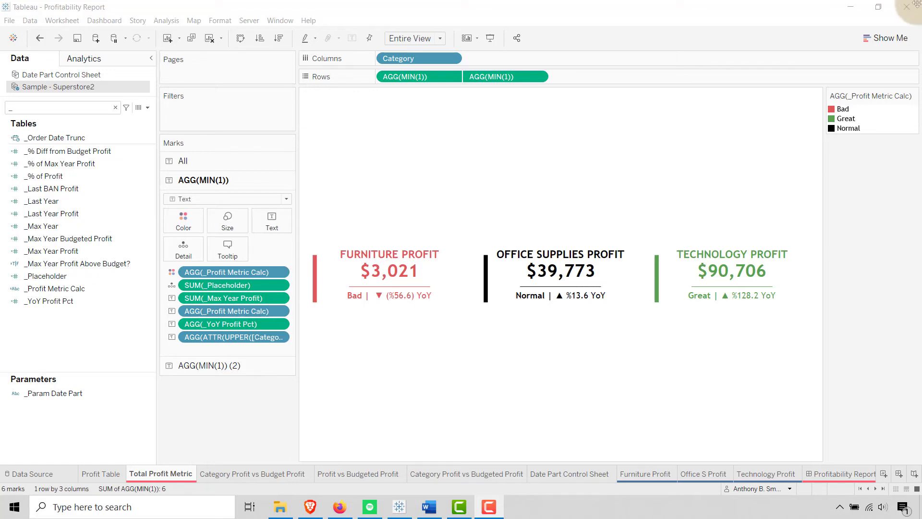
pyautogui.click(235, 408)
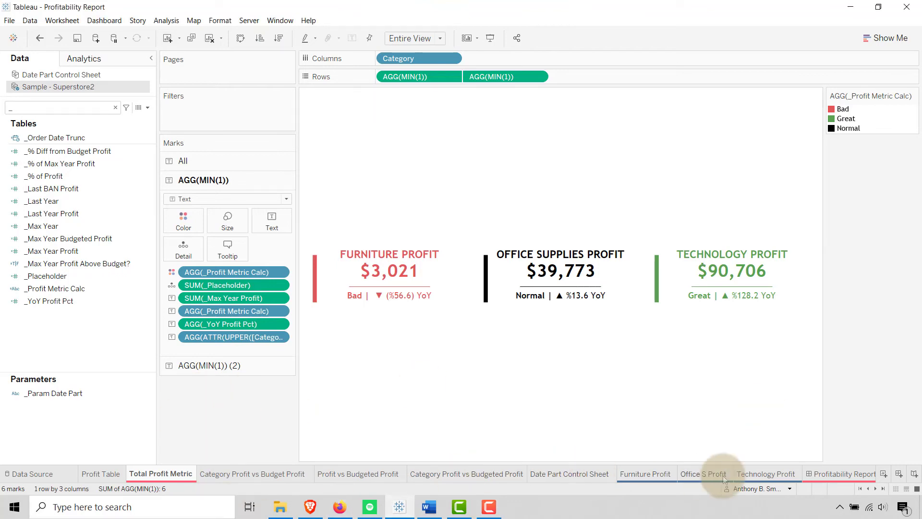
pyautogui.click(824, 474)
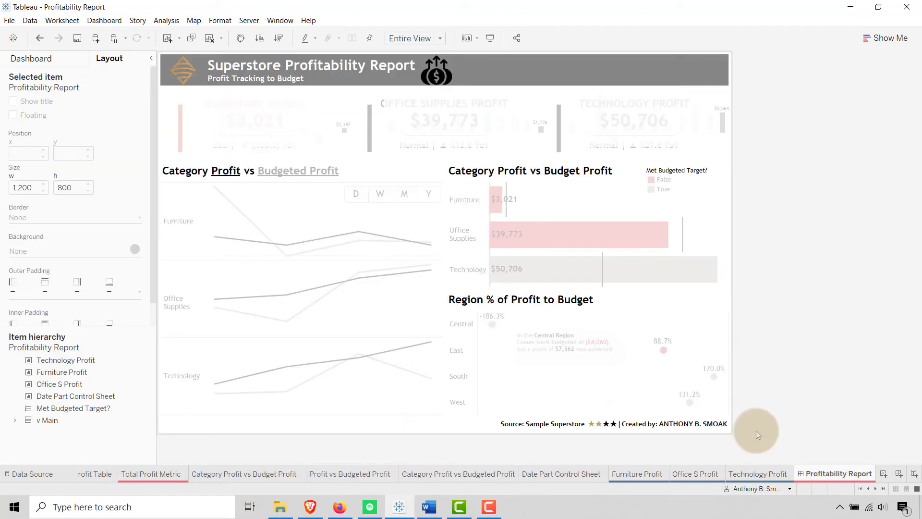
# - Enter Presentation Mode and switch the category profit sparklines from weekly to monthly date detail
pyautogui.click(491, 38)
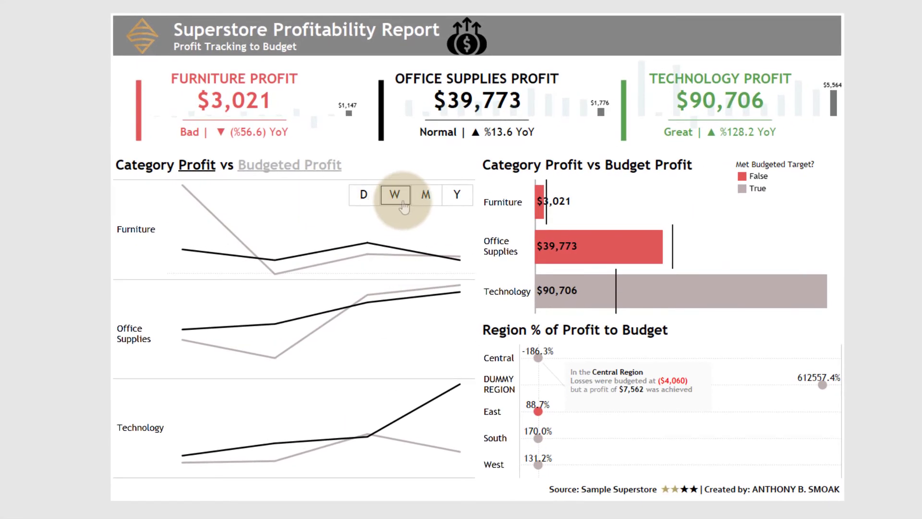
pyautogui.click(395, 194)
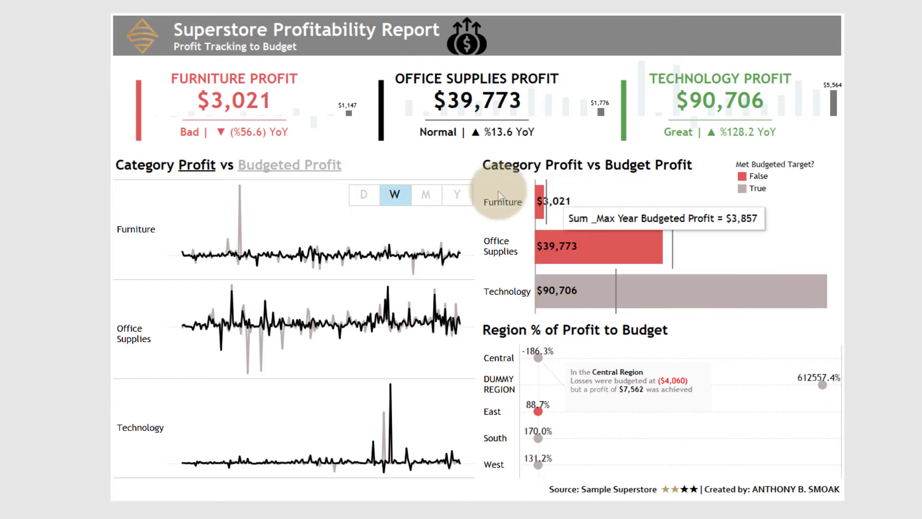
pyautogui.click(394, 197)
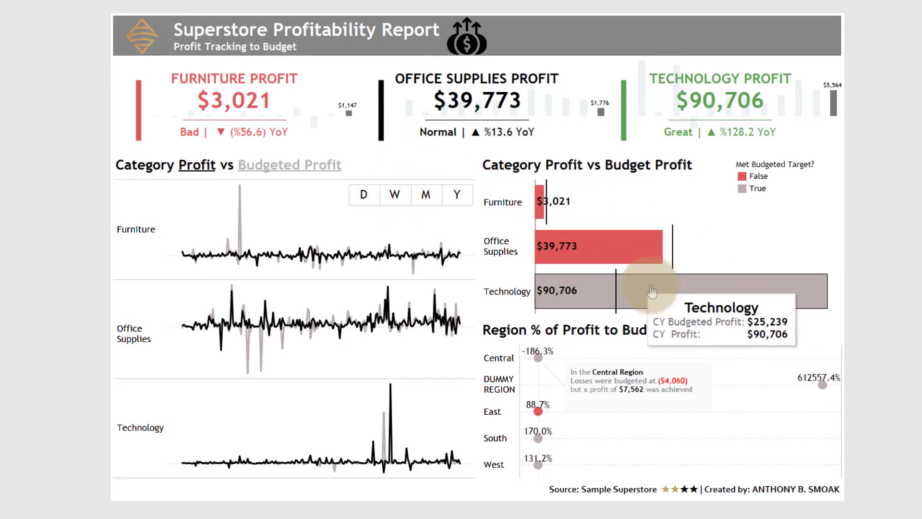
pyautogui.click(886, 214)
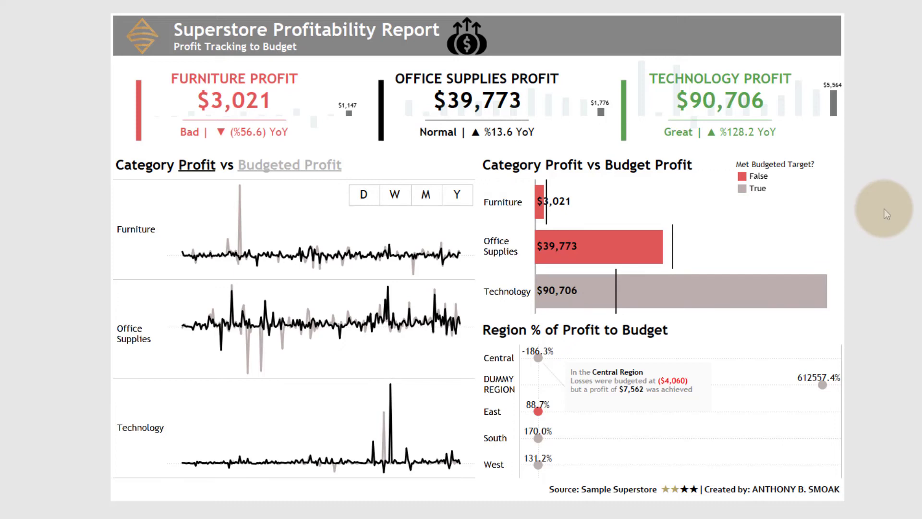
pyautogui.click(422, 207)
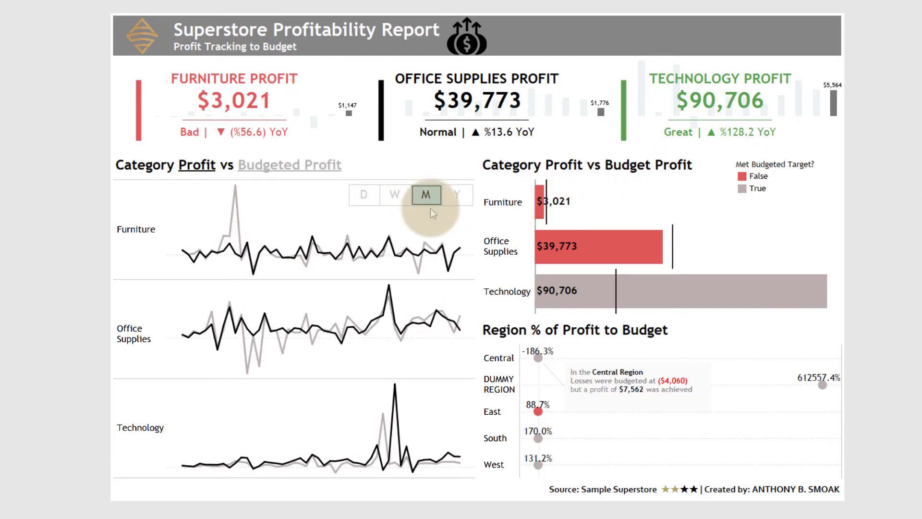